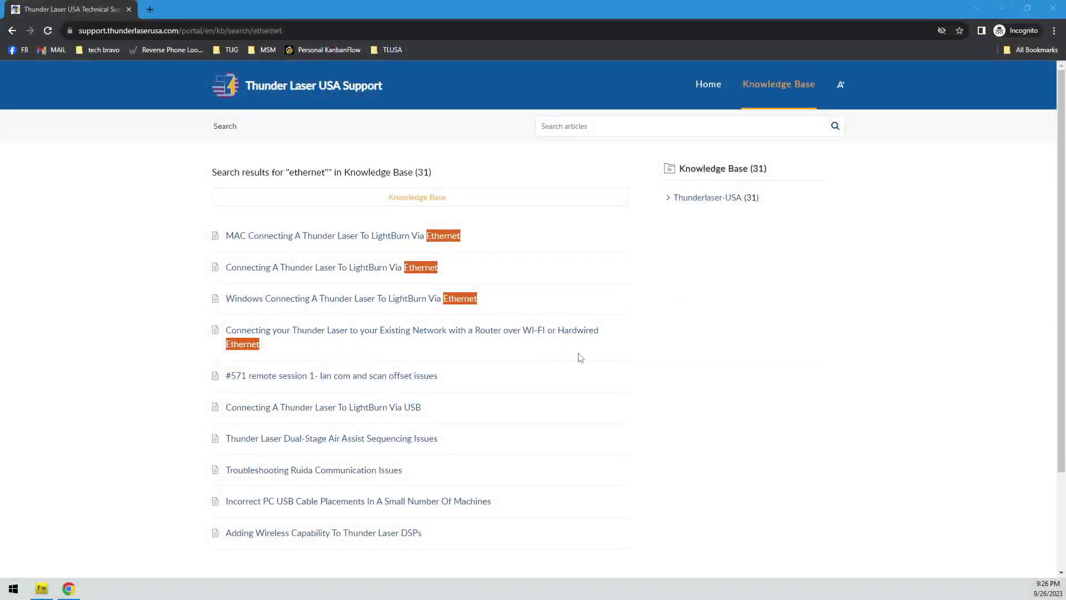
Show the wired Ethernet connection's details, showing IPv4 192.168.50.135 with subnet 255.255.255.0
{"action": "left_click", "coordinate": [14, 590]}
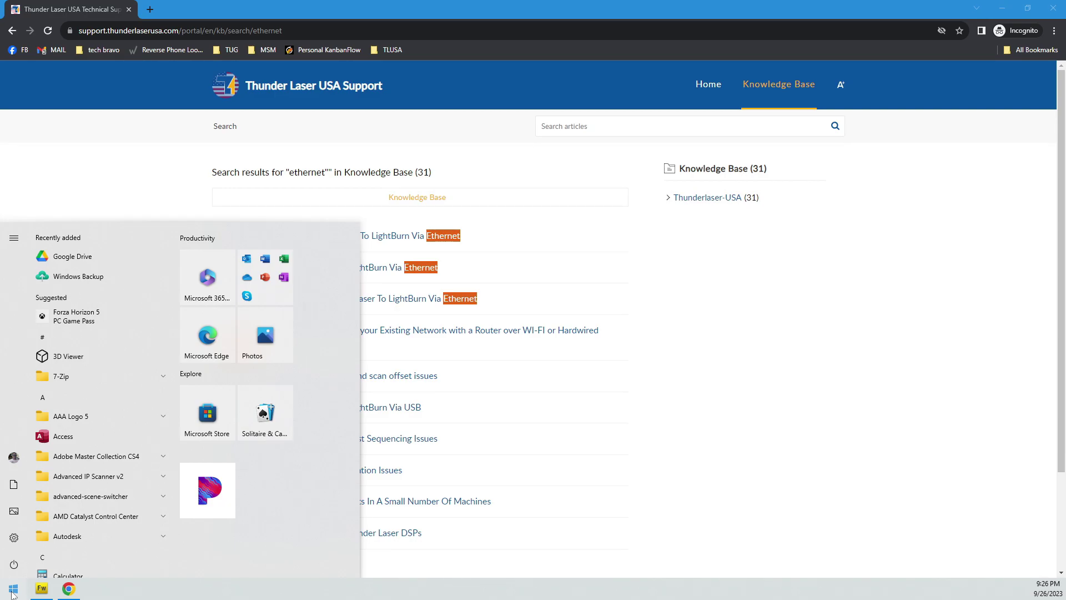
{"action": "type", "text": "ne"}
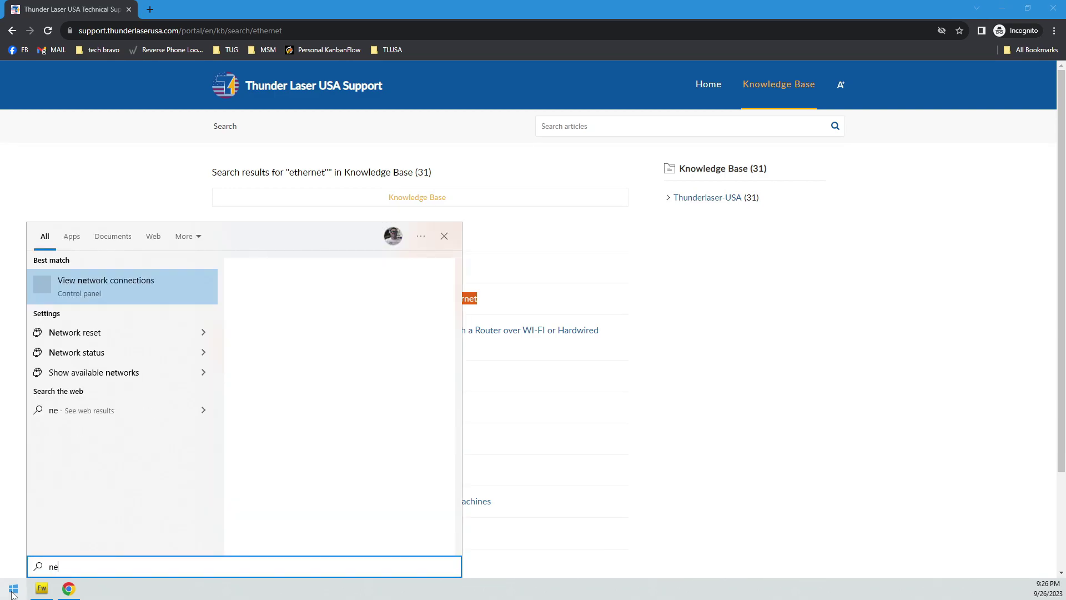
{"action": "type", "text": "twork"}
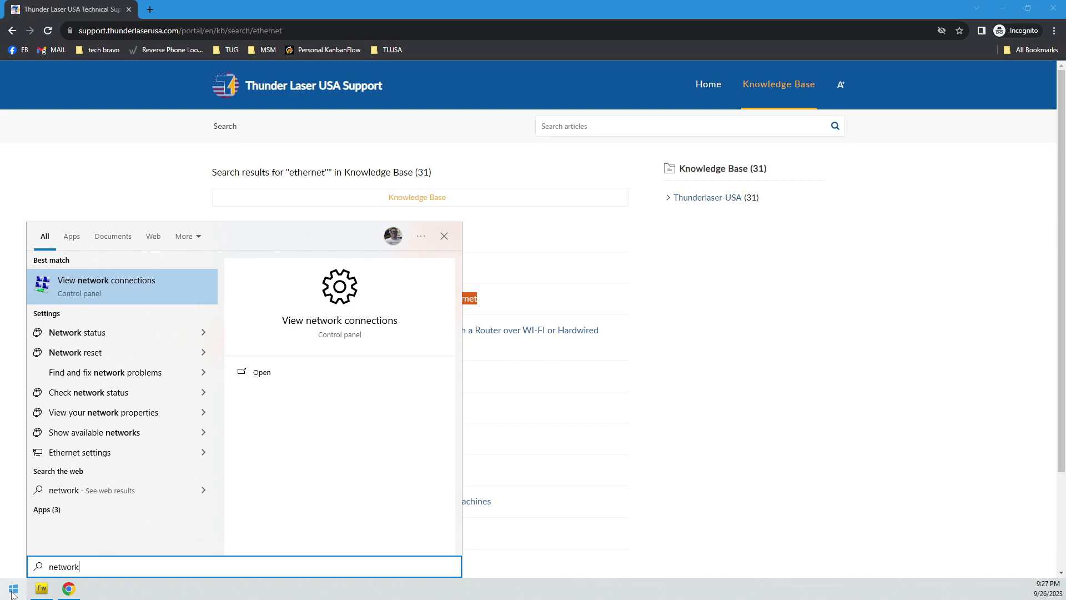
{"action": "left_click", "coordinate": [88, 286]}
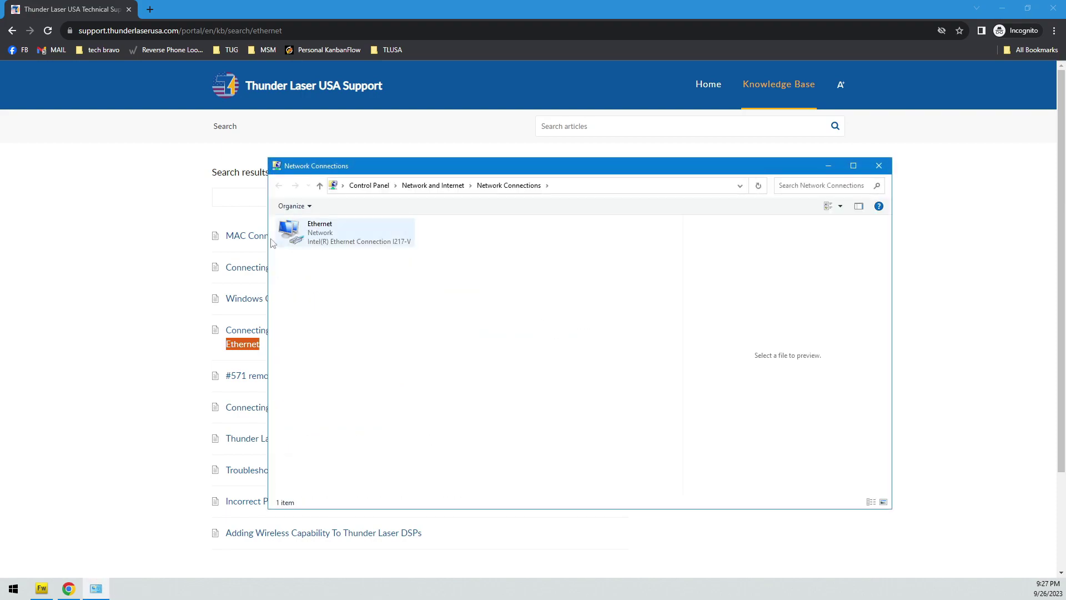
{"action": "left_click", "coordinate": [300, 235]}
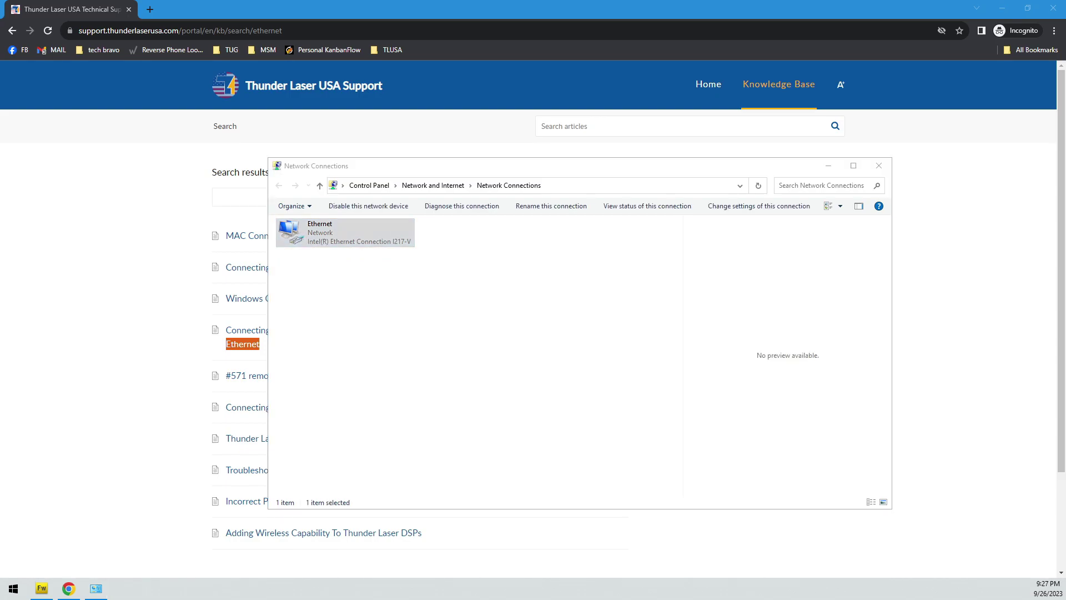
{"action": "left_click_drag", "start_coordinate": [721, 201], "coordinate": [471, 259]}
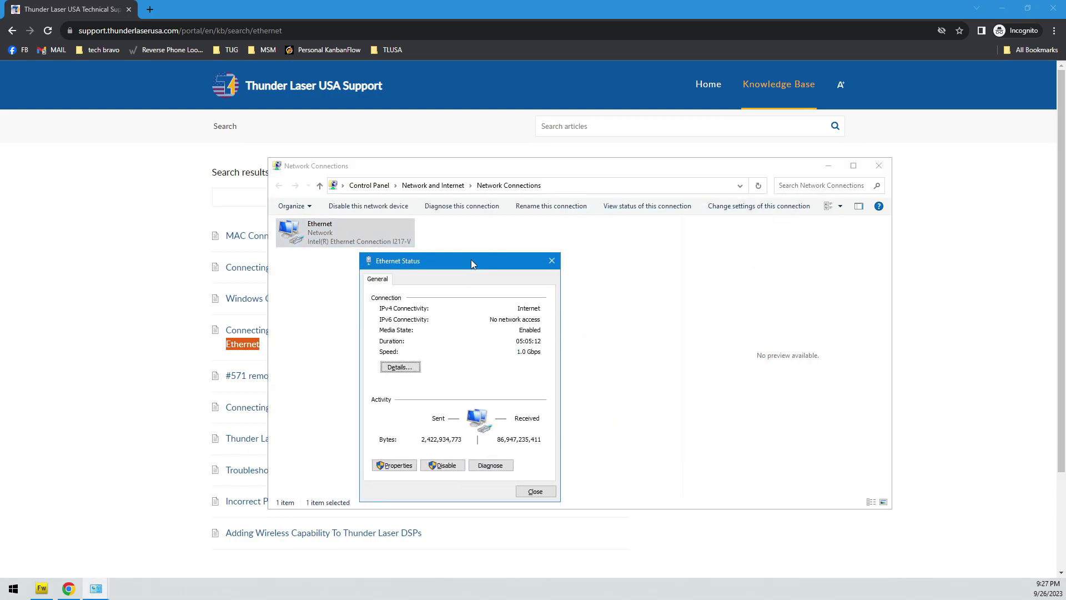
{"action": "left_click", "coordinate": [401, 368]}
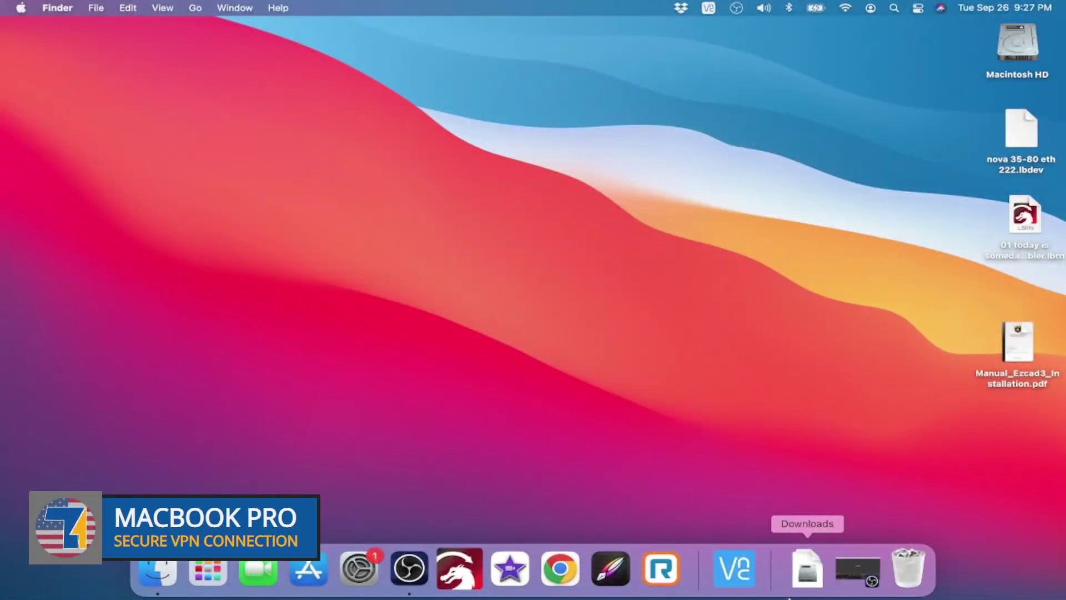
In Network preferences, highlight the Wi-Fi IP address 192.168.50.40, then its 192.168.50 prefix
{"action": "left_click", "coordinate": [359, 568]}
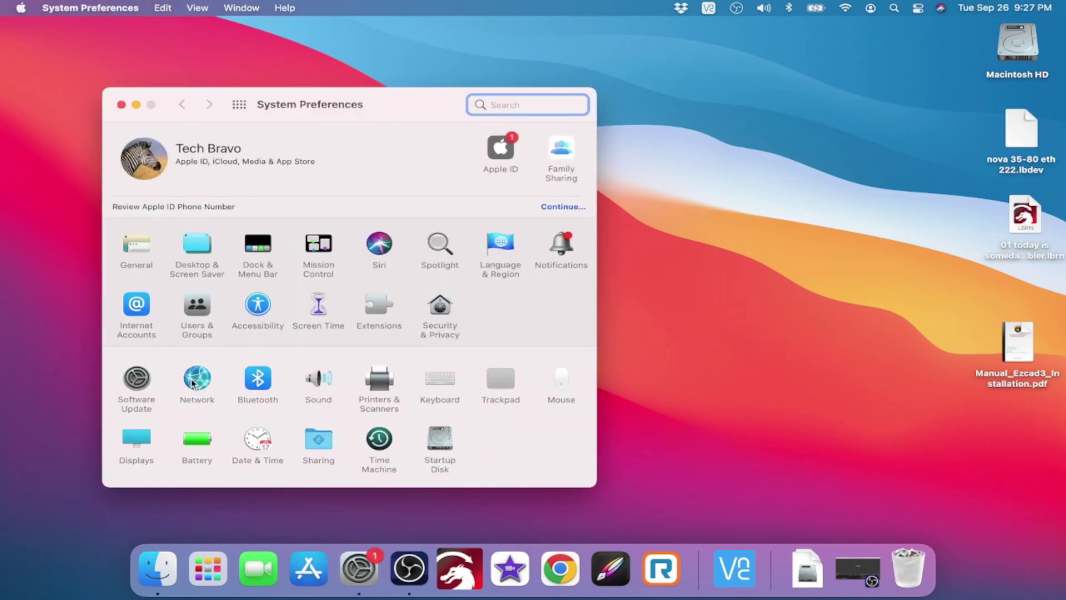
{"action": "left_click", "coordinate": [195, 380]}
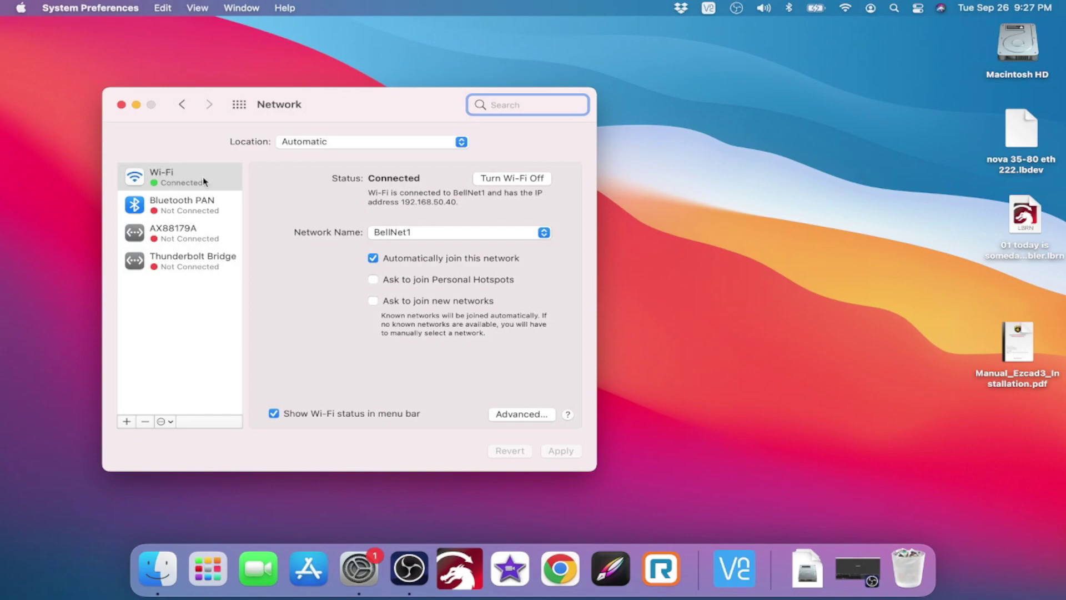
{"action": "left_click_drag", "start_coordinate": [405, 202], "coordinate": [465, 203]}
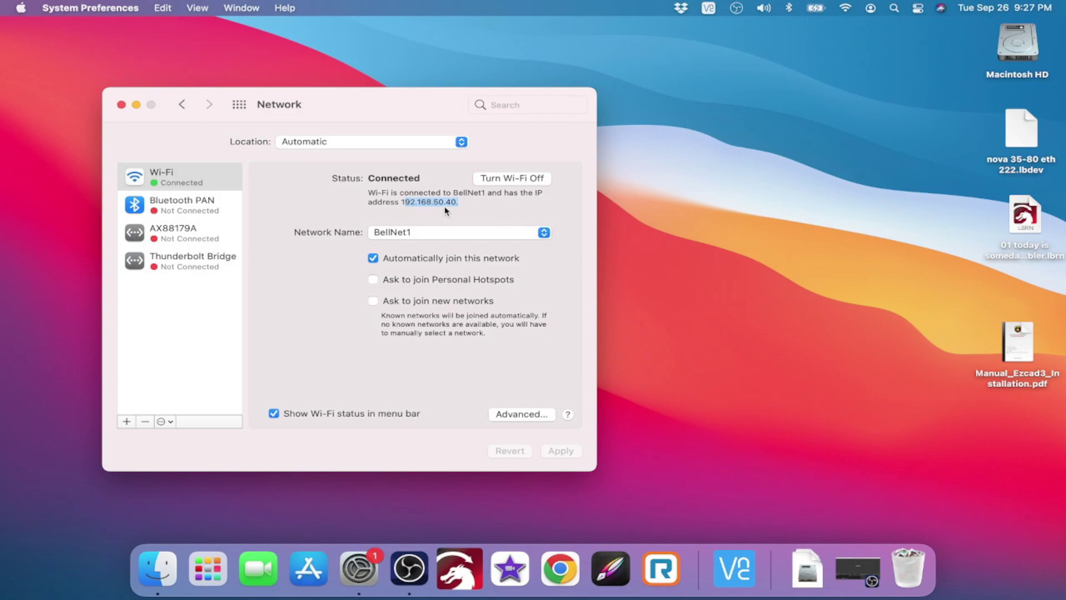
{"action": "left_click_drag", "start_coordinate": [445, 210], "coordinate": [437, 217]}
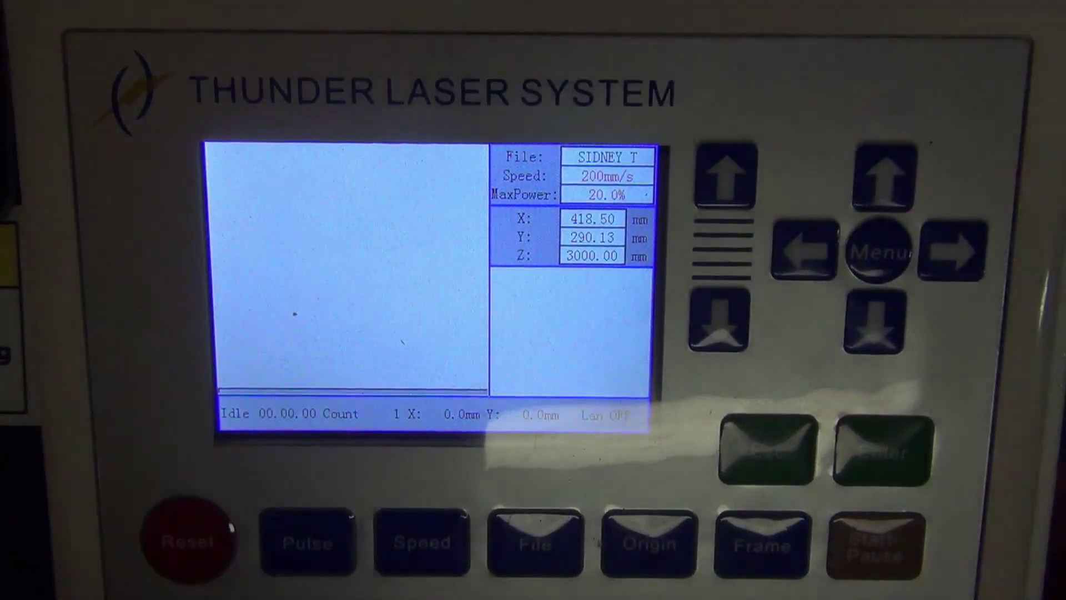
Go to IP config in the controller menu to see the laser's address 192.168.1.100
{"action": "key", "text": "Menu"}
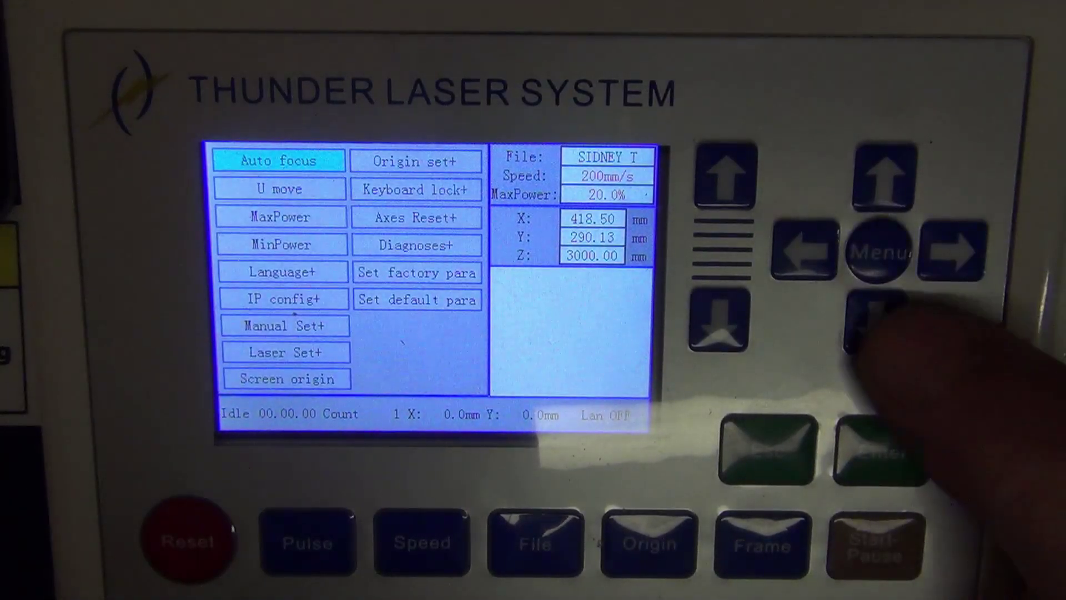
{"action": "key", "text": "Down"}
{"action": "key", "text": "Down"}
{"action": "key", "text": "Down"}
{"action": "key", "text": "Down"}
{"action": "key", "text": "Down"}
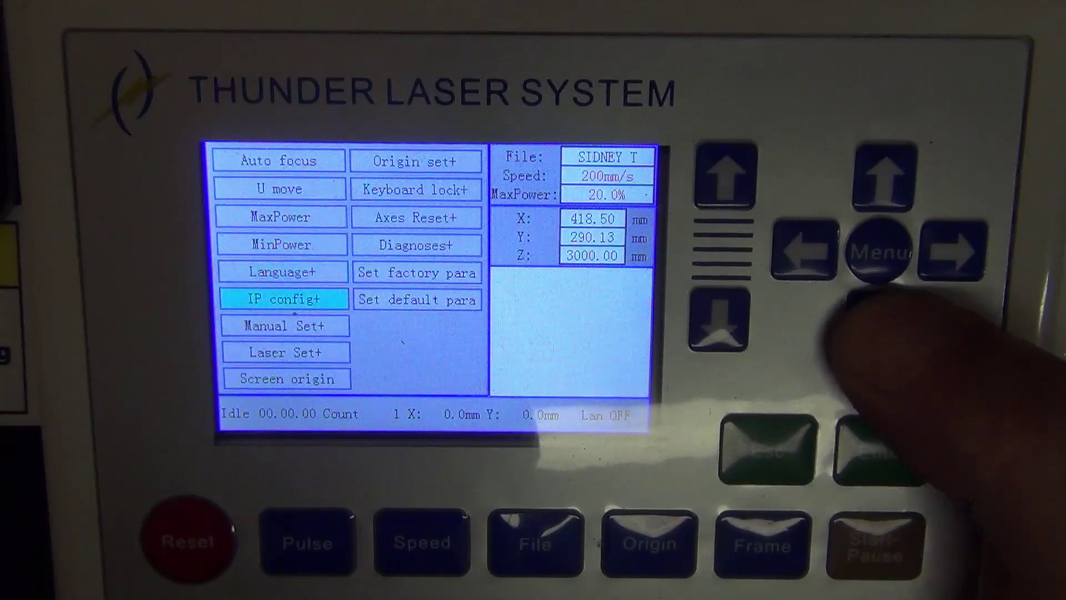
{"action": "key", "text": "Return"}
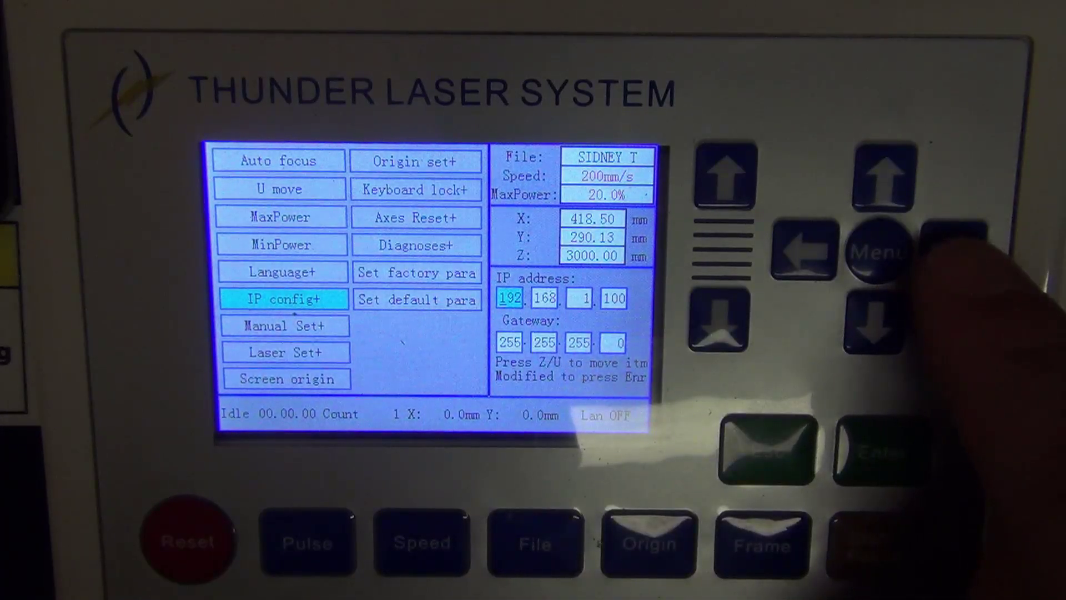
Move to the IP address's third number, nudge it, then close the IP config panel
{"action": "key", "text": "Right"}
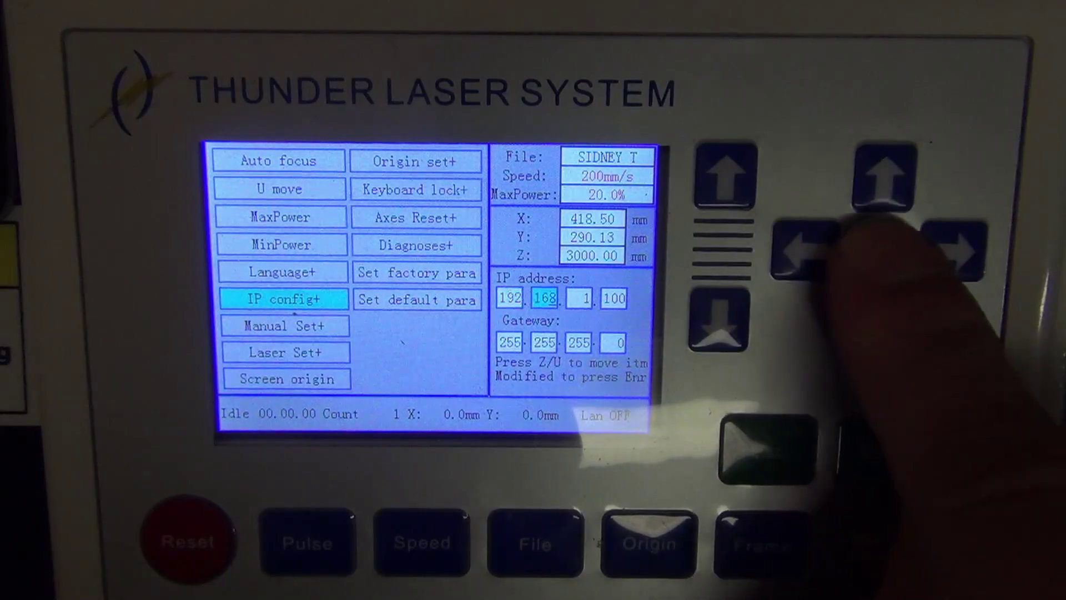
{"action": "key", "text": "Right"}
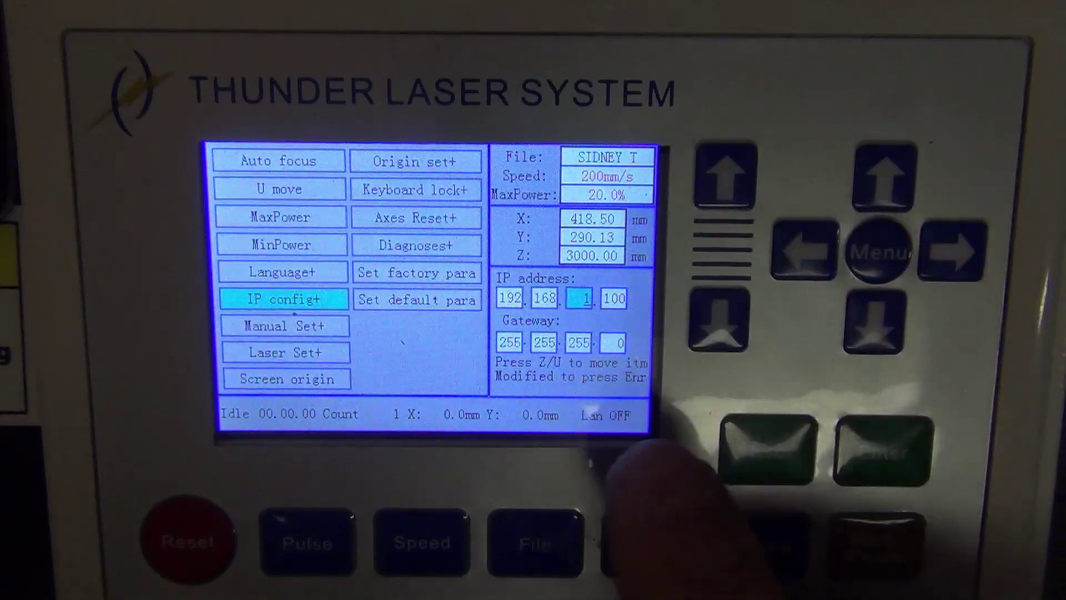
{"action": "key", "text": "Up"}
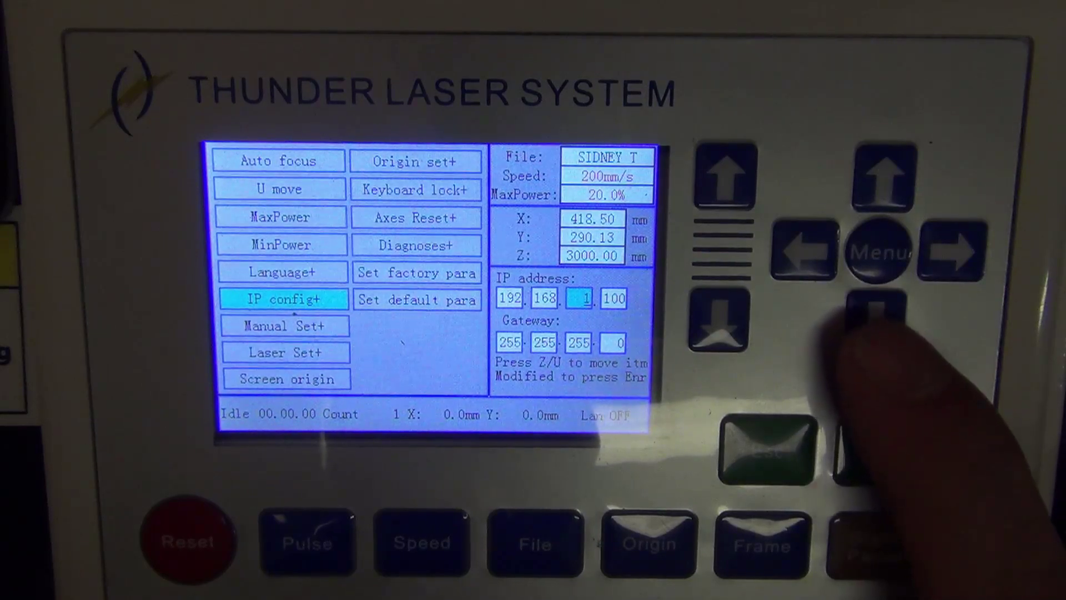
{"action": "left_click", "coordinate": [767, 450]}
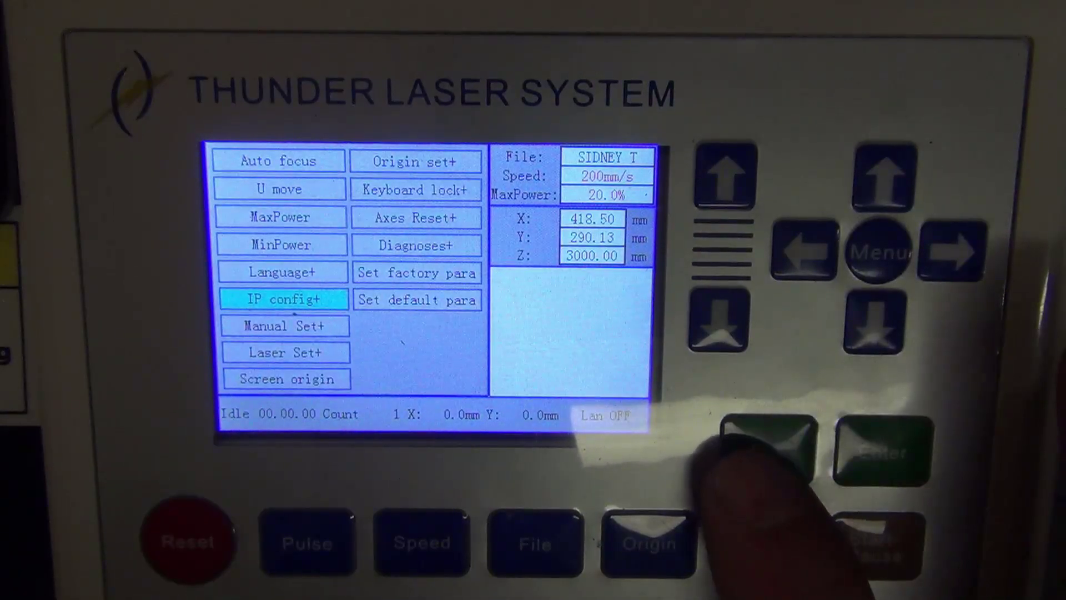
Exit the controller's settings menu back to the main status screen
{"action": "left_click", "coordinate": [768, 449]}
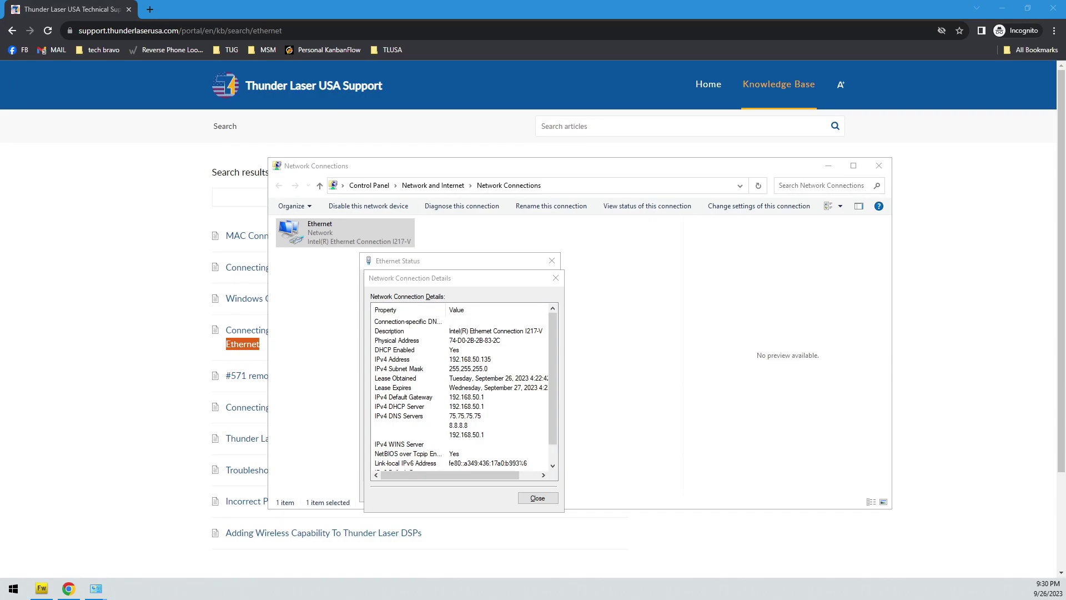
Close the Ethernet Network Connection Details and Ethernet Status windows
{"action": "left_click", "coordinate": [547, 496]}
{"action": "left_click", "coordinate": [543, 494]}
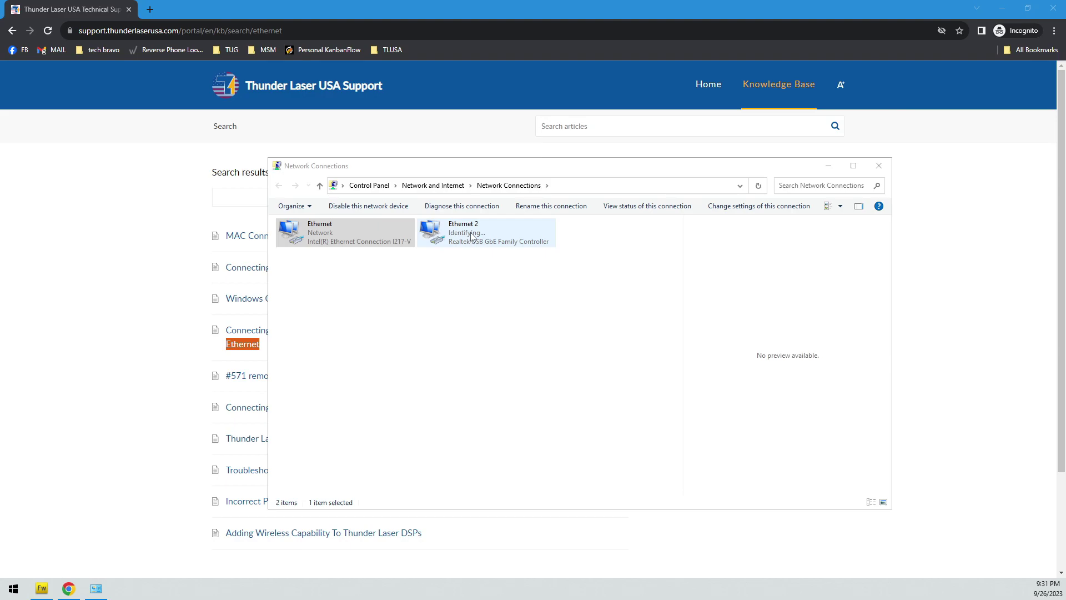
Open the Internet Protocol Version 4 (TCP/IPv4) properties of the Ethernet 2 Realtek USB adapter
{"action": "left_click", "coordinate": [472, 235]}
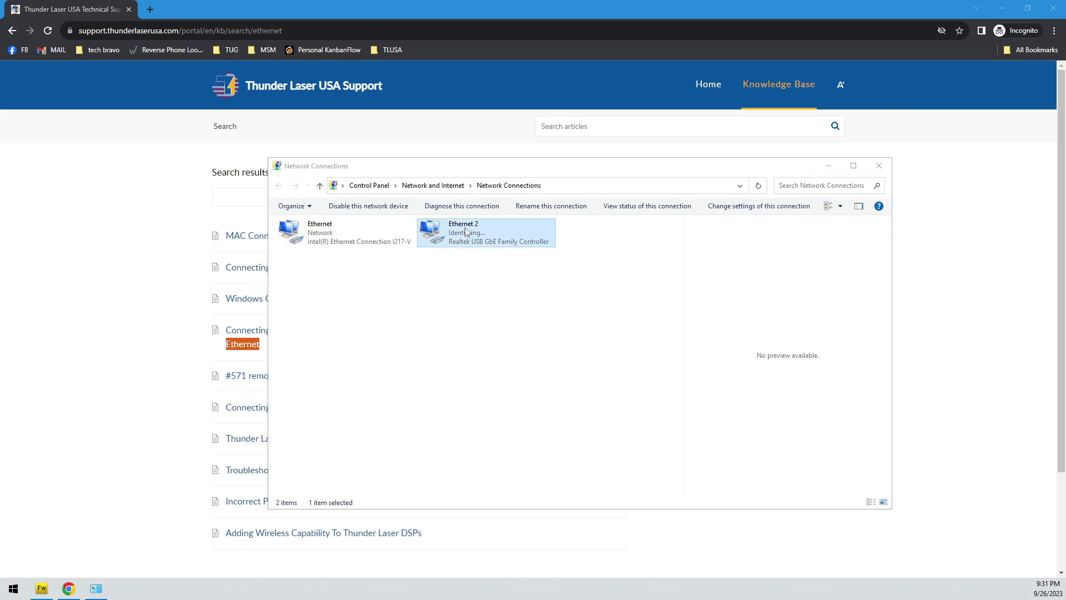
{"action": "left_click", "coordinate": [648, 206]}
{"action": "left_click_drag", "start_coordinate": [632, 190], "coordinate": [531, 190]}
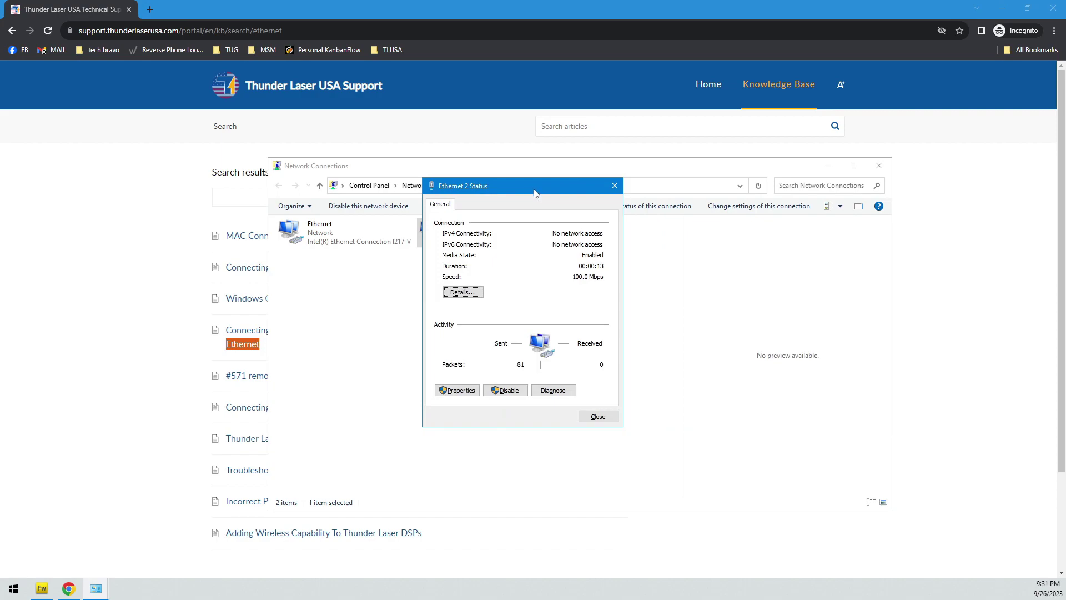
{"action": "left_click", "coordinate": [462, 392]}
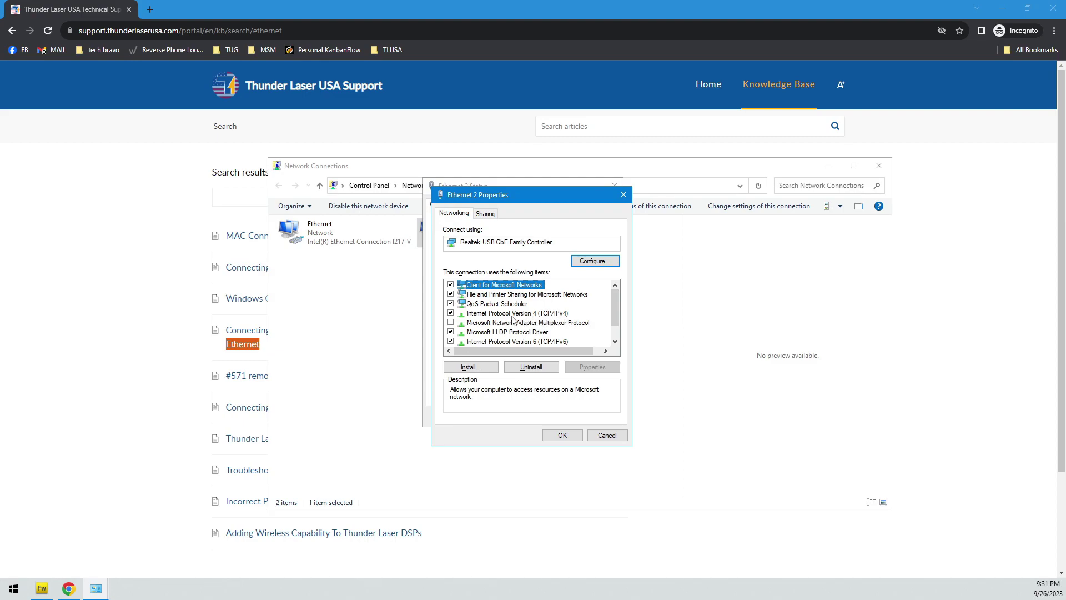
{"action": "left_click", "coordinate": [451, 314]}
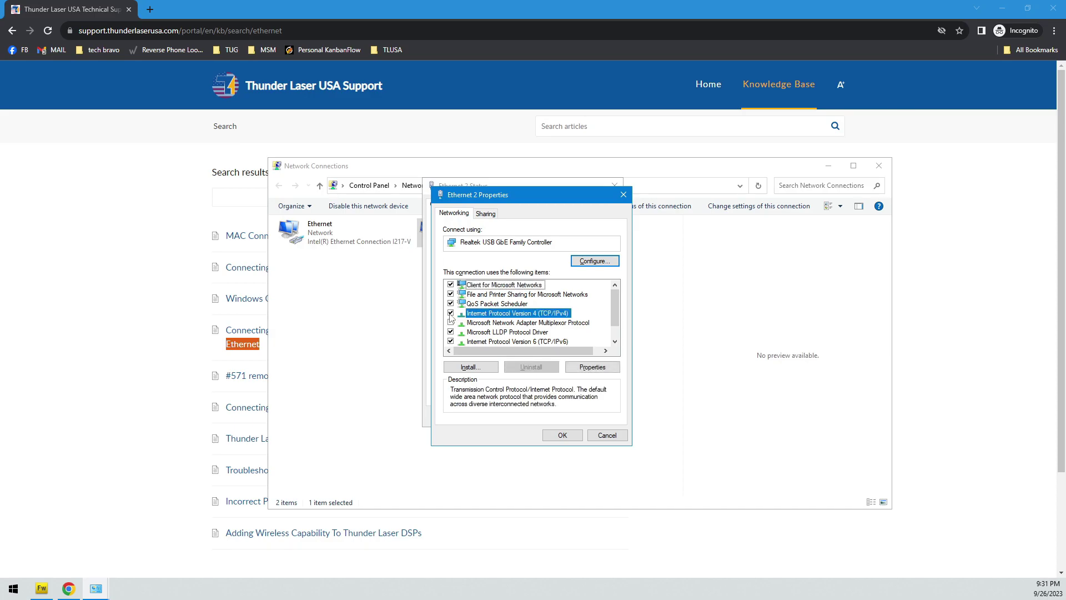
{"action": "double_click", "coordinate": [508, 314]}
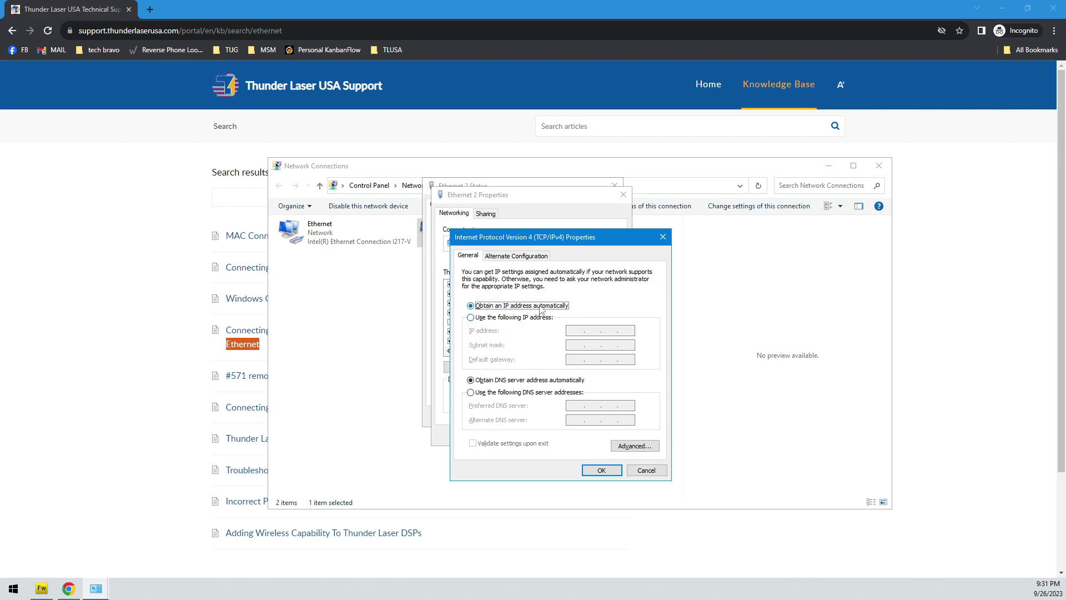
Set Ethernet 2 to fixed IP 192.168.1.101, subnet mask 255.255.255.0, and confirm
{"action": "left_click", "coordinate": [471, 318]}
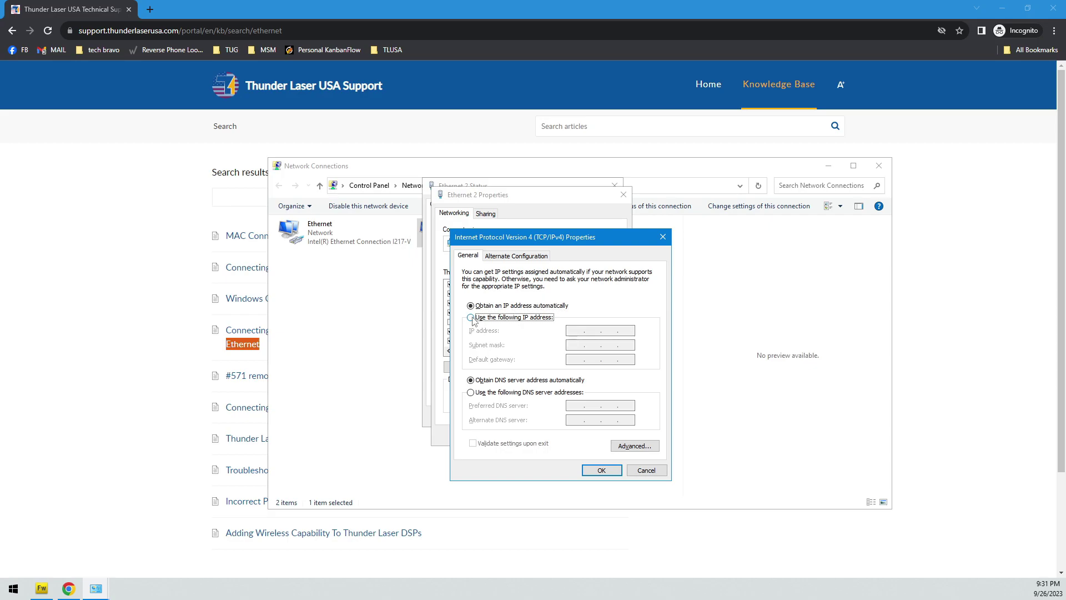
{"action": "left_click", "coordinate": [577, 329]}
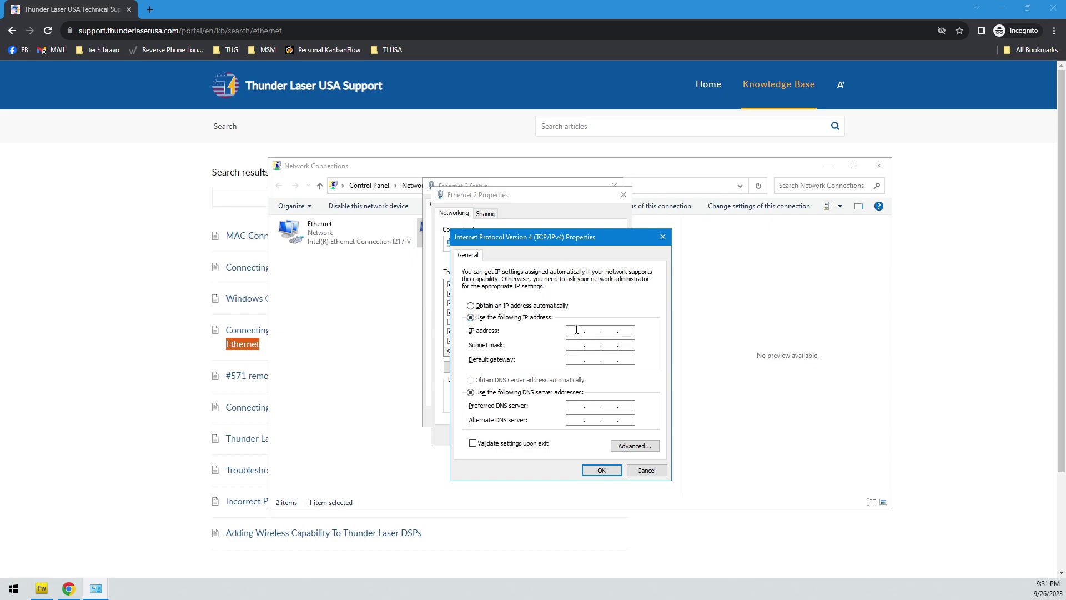
{"action": "type", "text": "192.168.1.101"}
{"action": "left_click", "coordinate": [569, 345]}
{"action": "left_click", "coordinate": [601, 471]}
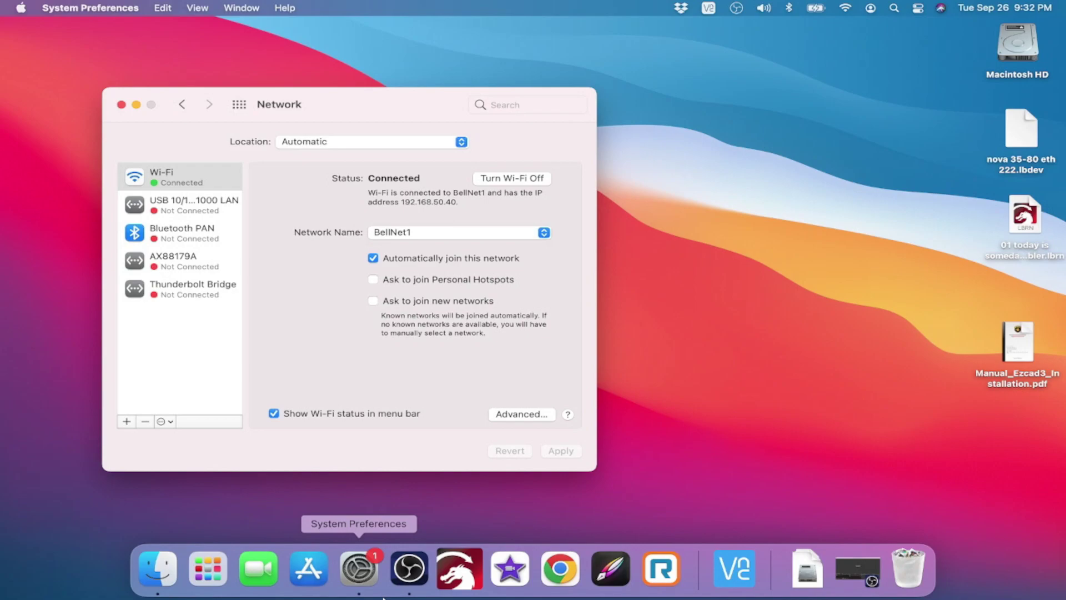
Set Configure IPv4 to Manually for the USB 10/100/1000 LAN adapter
{"action": "left_click", "coordinate": [182, 206]}
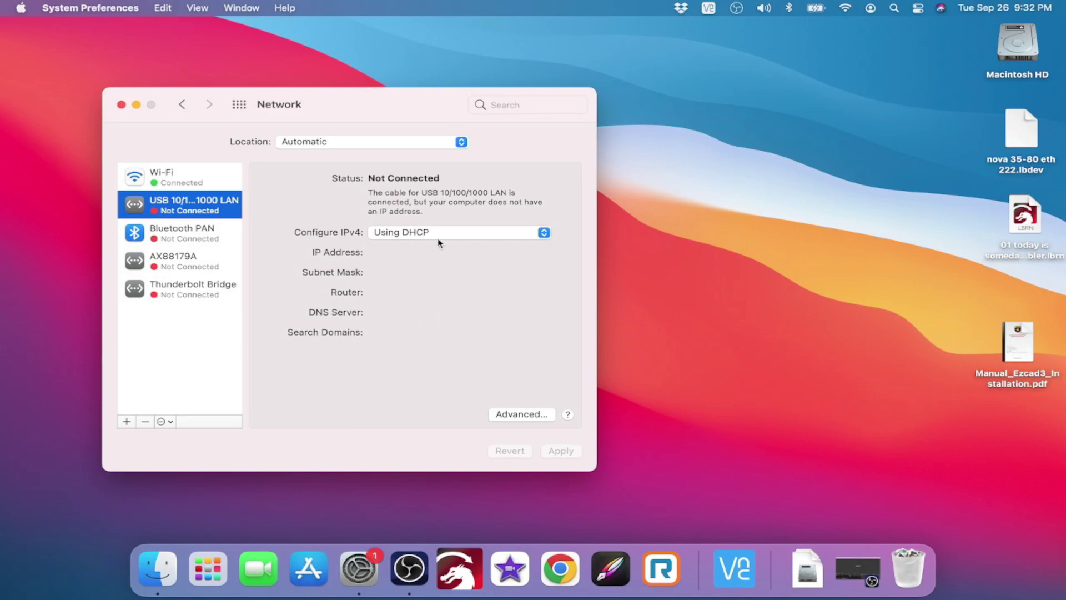
{"action": "left_click", "coordinate": [541, 236]}
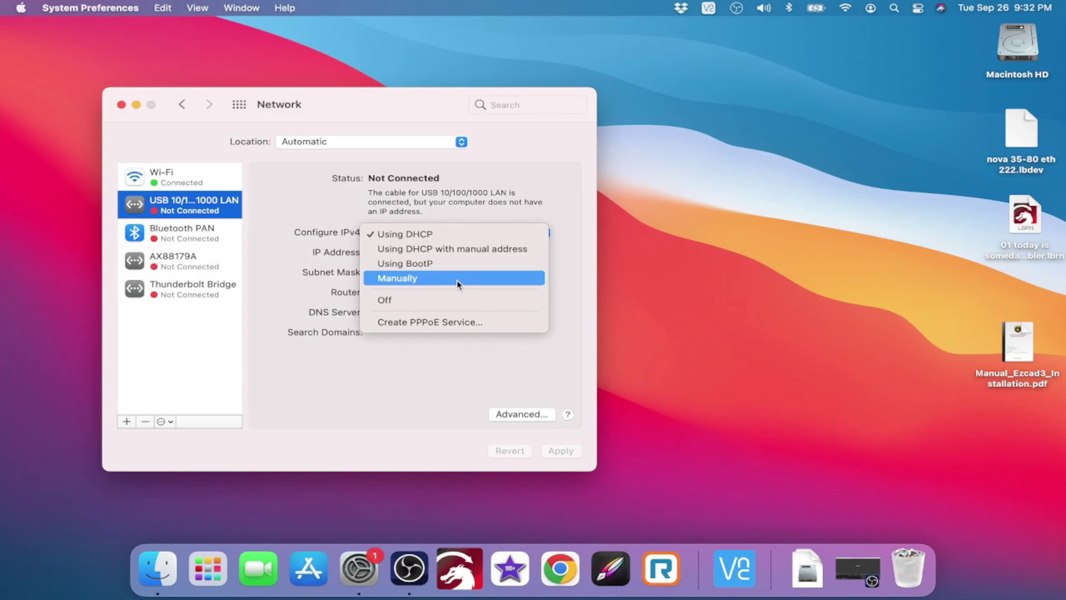
{"action": "left_click", "coordinate": [404, 282]}
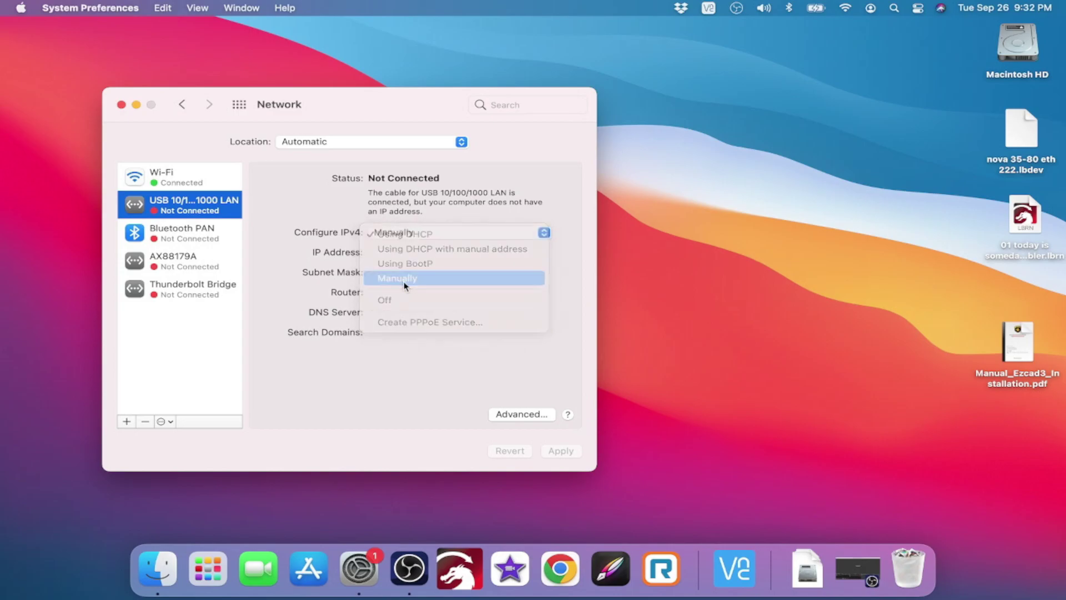
Dismiss the invalid-IP alert, then apply IP 192.168.1.101 and subnet mask 255.255.255.0 to the USB LAN adapter
{"action": "left_click", "coordinate": [358, 335]}
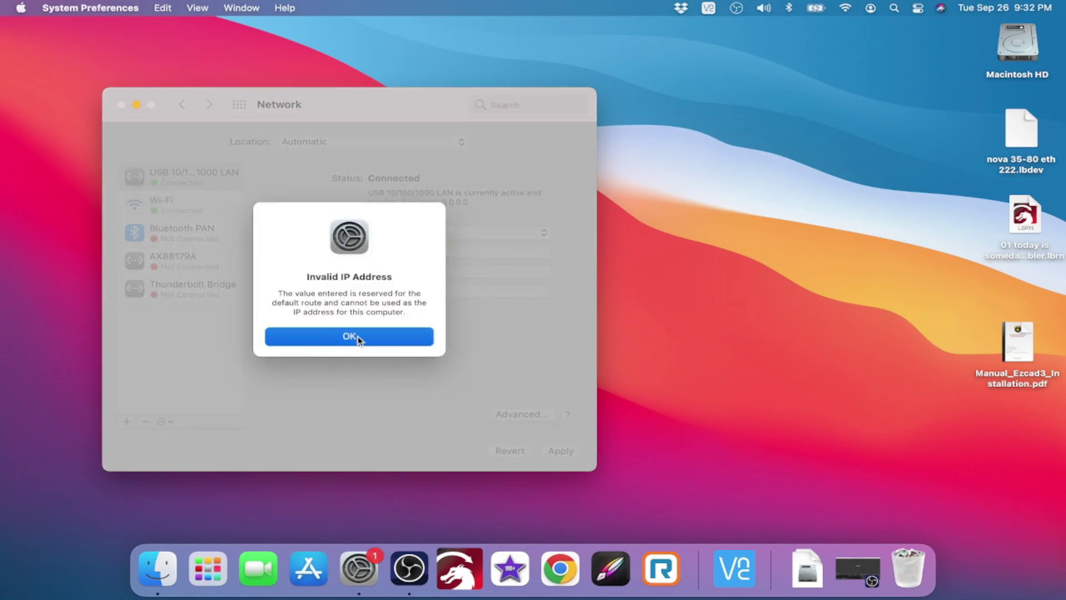
{"action": "left_click", "coordinate": [424, 251]}
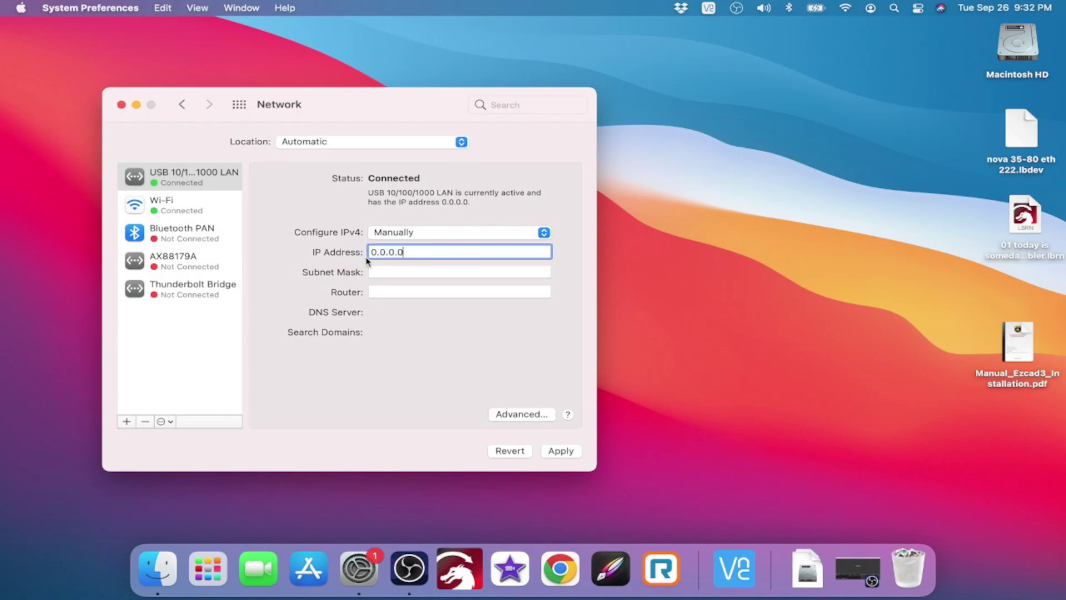
{"action": "key", "text": "cmd+a"}
{"action": "type", "text": "192.168.1.101"}
{"action": "left_click", "coordinate": [390, 271]}
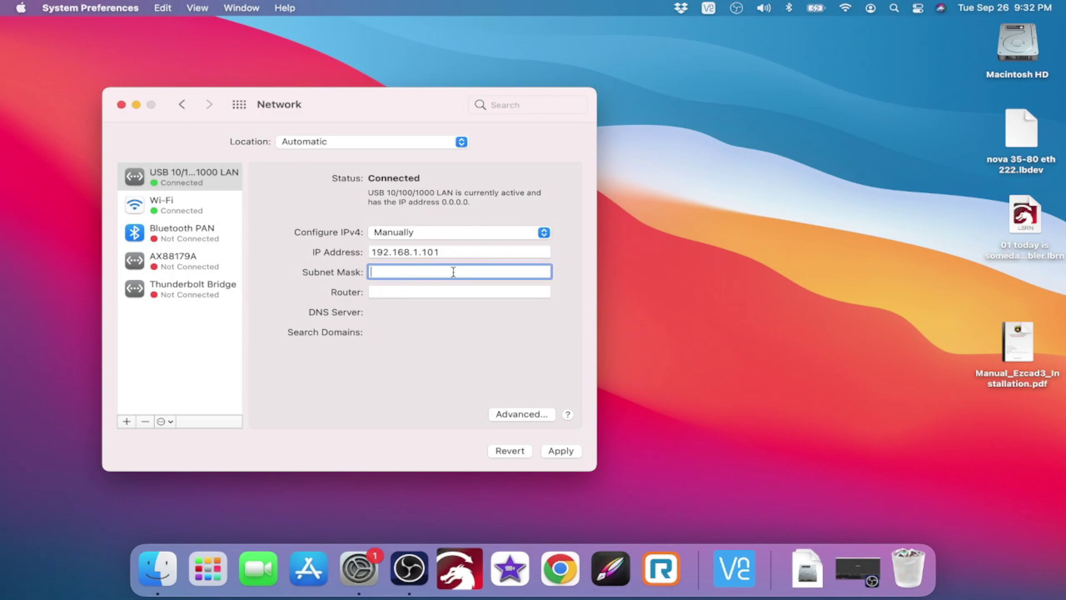
{"action": "type", "text": "255.255.255.0"}
{"action": "left_click", "coordinate": [556, 453]}
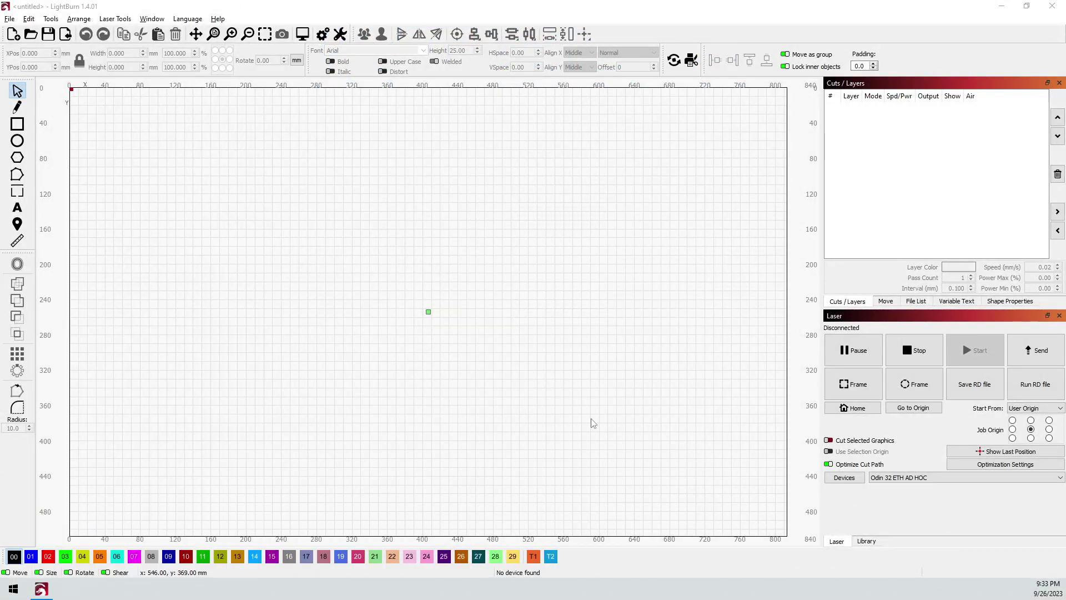
Edit the Odin 32 ETH AD HOC device, keeping Ruida over Ethernet, and change its IP to 192.168.001.100
{"action": "left_click", "coordinate": [844, 478]}
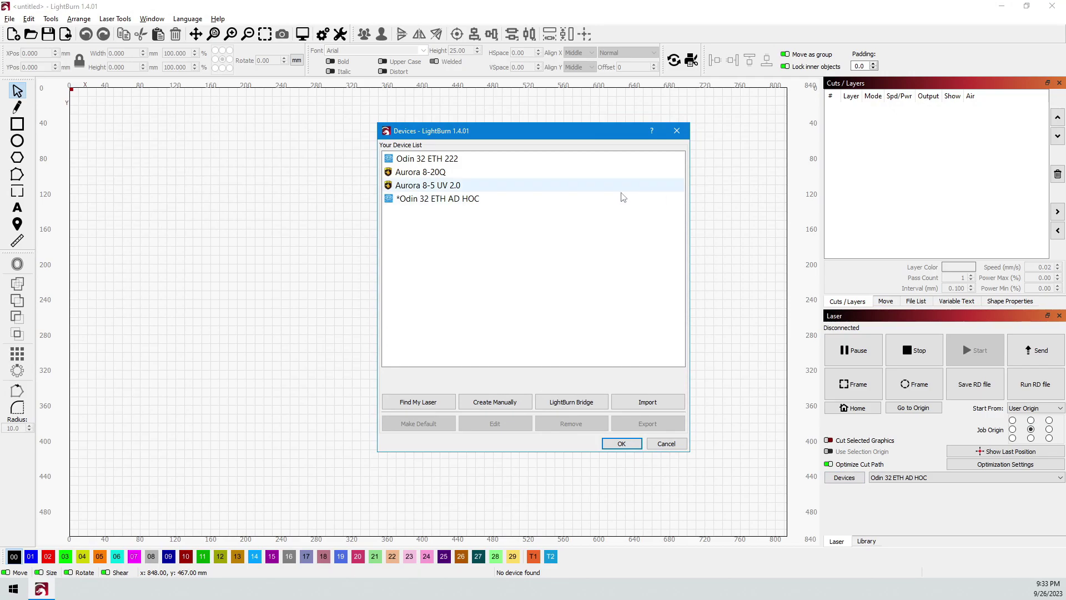
{"action": "double_click", "coordinate": [435, 200]}
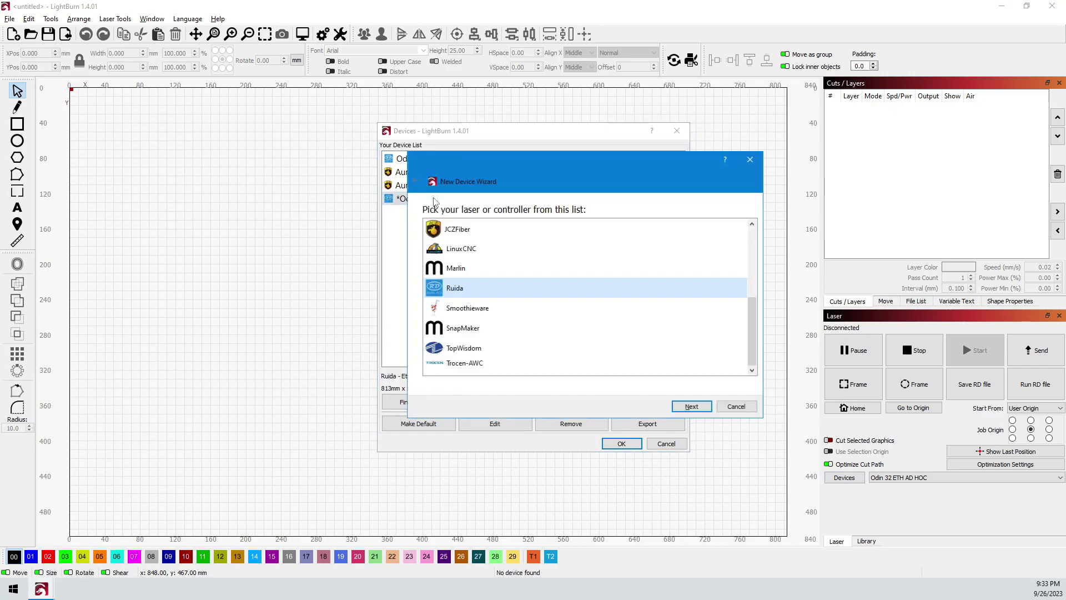
{"action": "left_click", "coordinate": [696, 407]}
{"action": "left_click", "coordinate": [691, 406]}
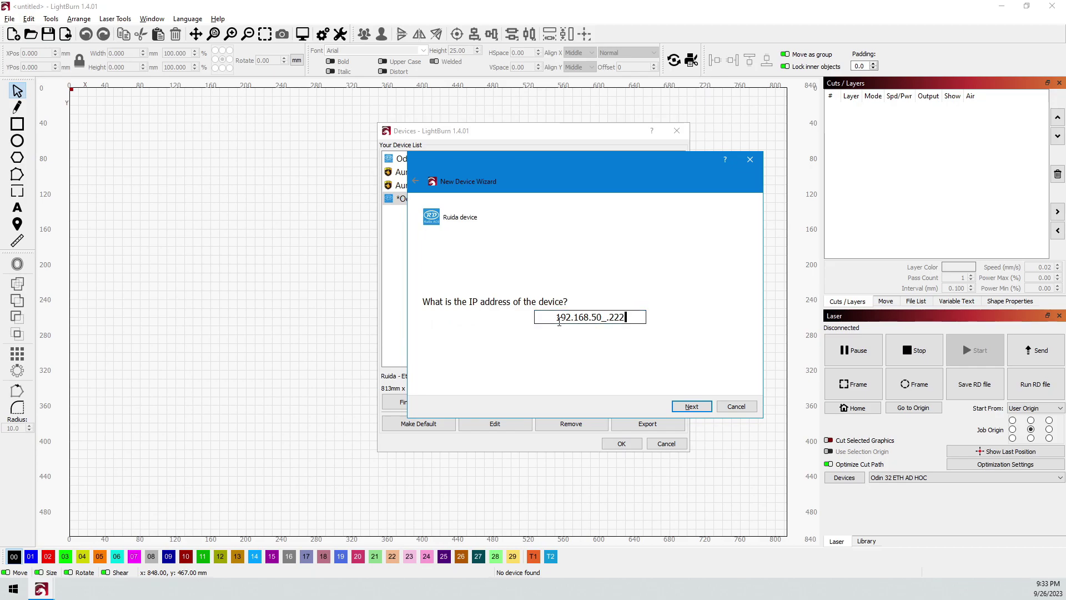
{"action": "left_click_drag", "start_coordinate": [591, 318], "coordinate": [643, 317]}
{"action": "type", "text": "001.100"}
{"action": "left_click", "coordinate": [595, 322]}
{"action": "left_click", "coordinate": [697, 409]}
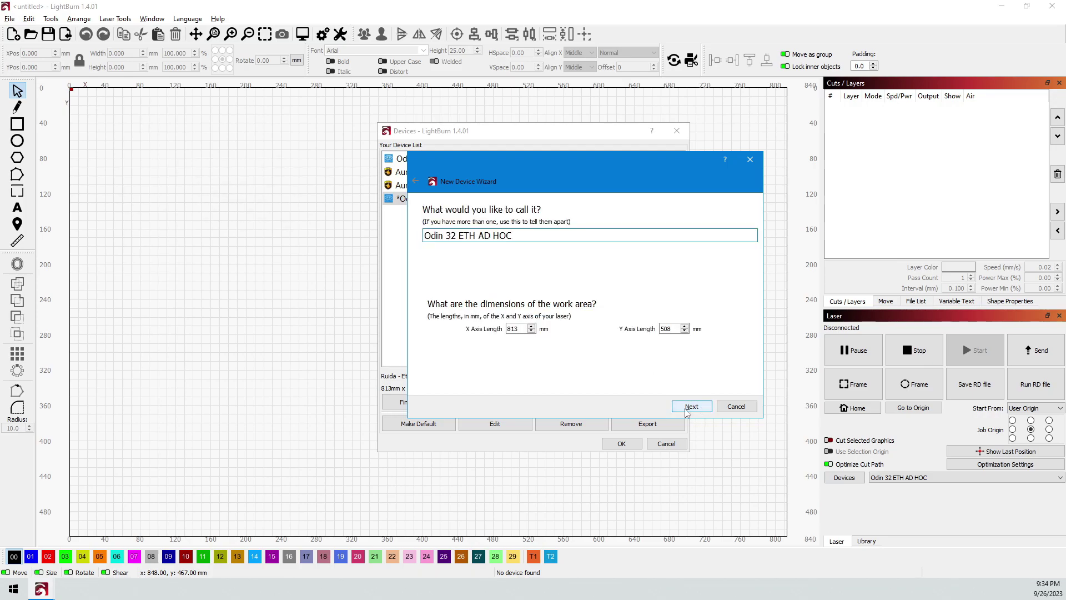
Finish the wizard keeping the name, the 813×508 mm work area and rear-left origin, and close Devices
{"action": "left_click", "coordinate": [691, 408]}
{"action": "left_click", "coordinate": [692, 407]}
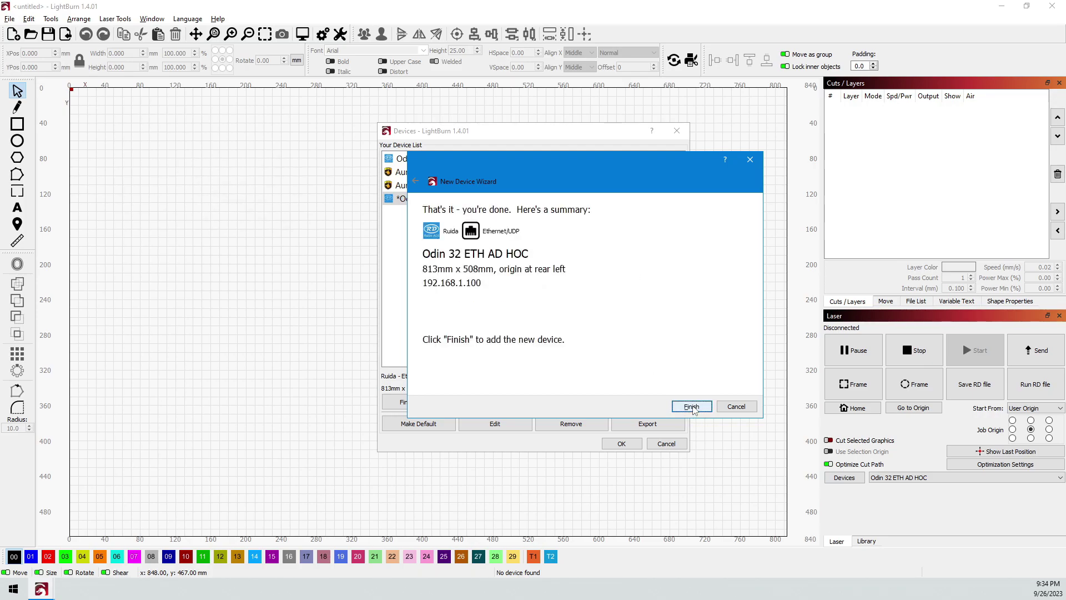
{"action": "left_click", "coordinate": [689, 405]}
{"action": "left_click", "coordinate": [635, 449]}
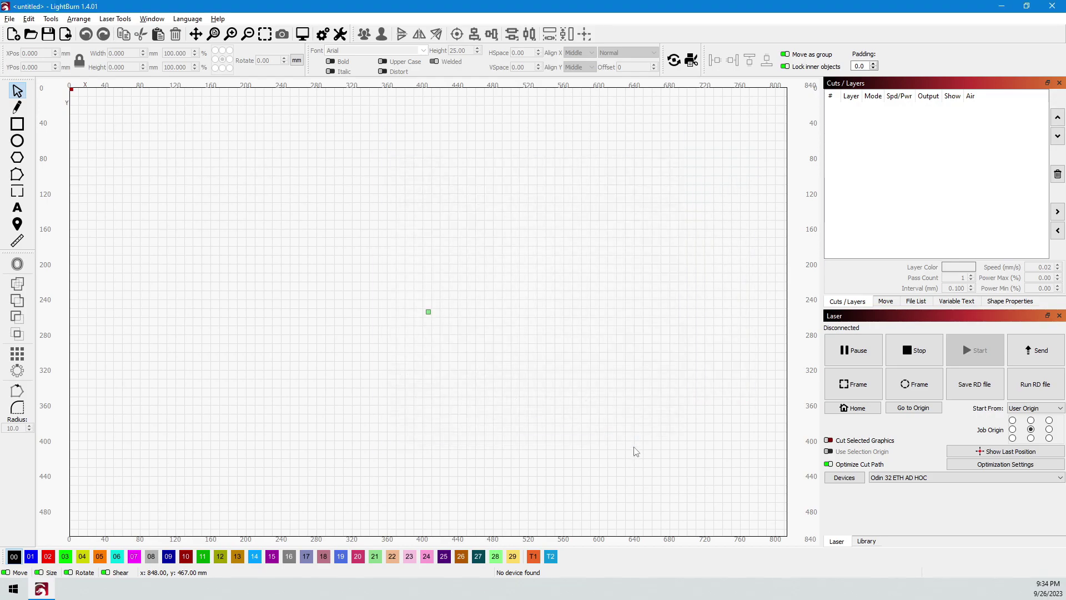